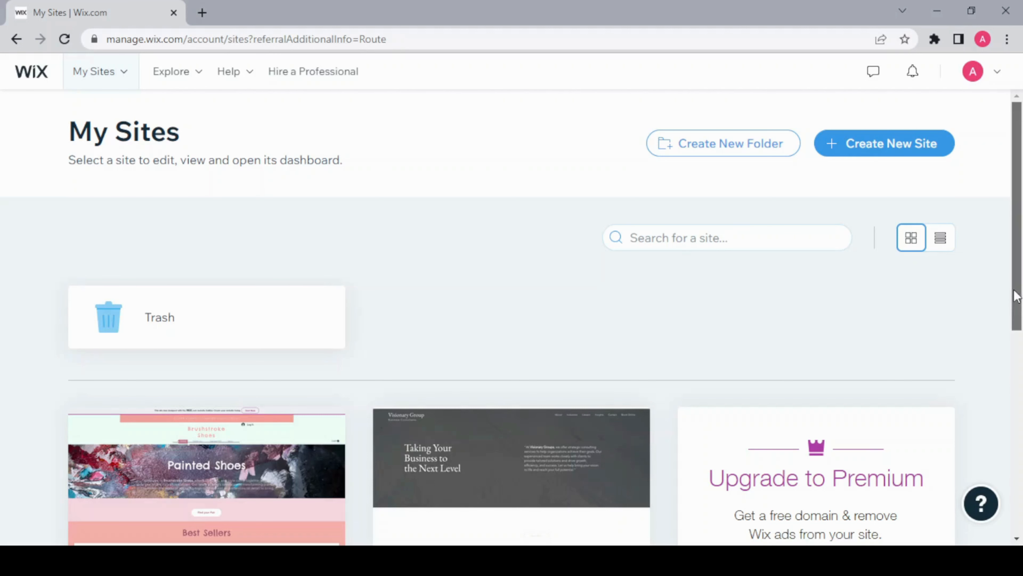
Open the Brushstroke Shoes site for editing from the site list
left_click_drag(1017, 293, 1018, 350)
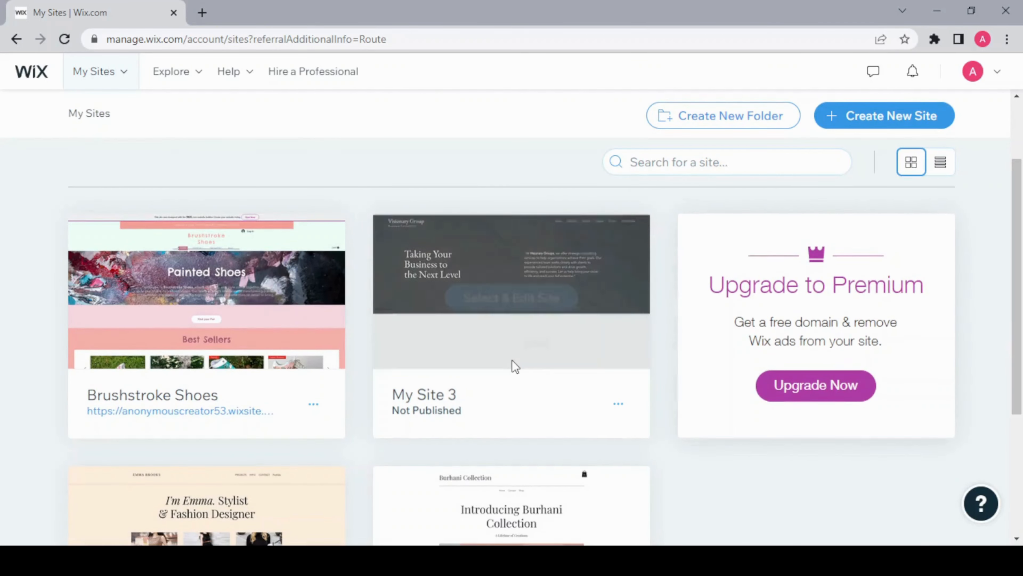
mouse_move(149, 275)
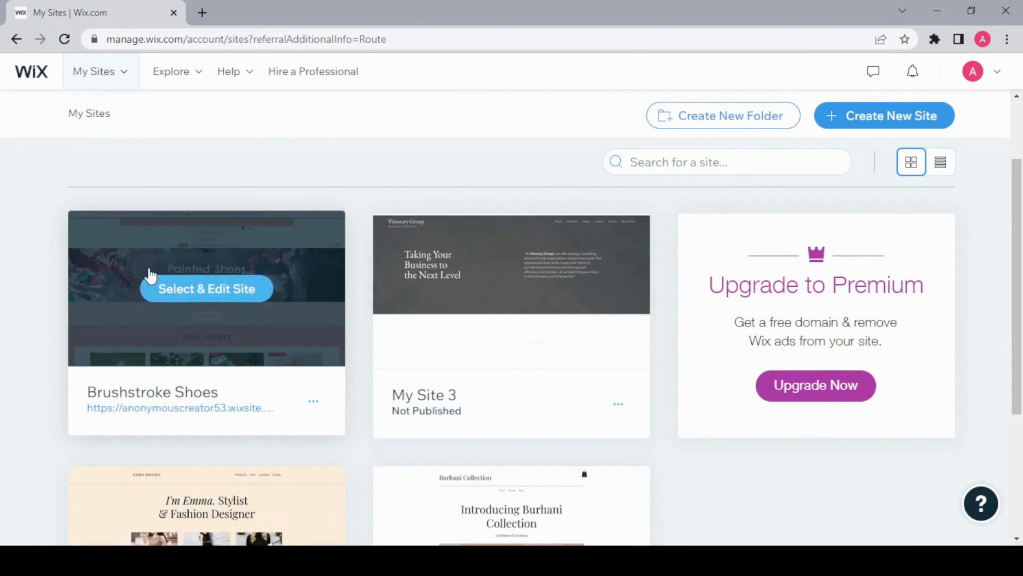
left_click(215, 288)
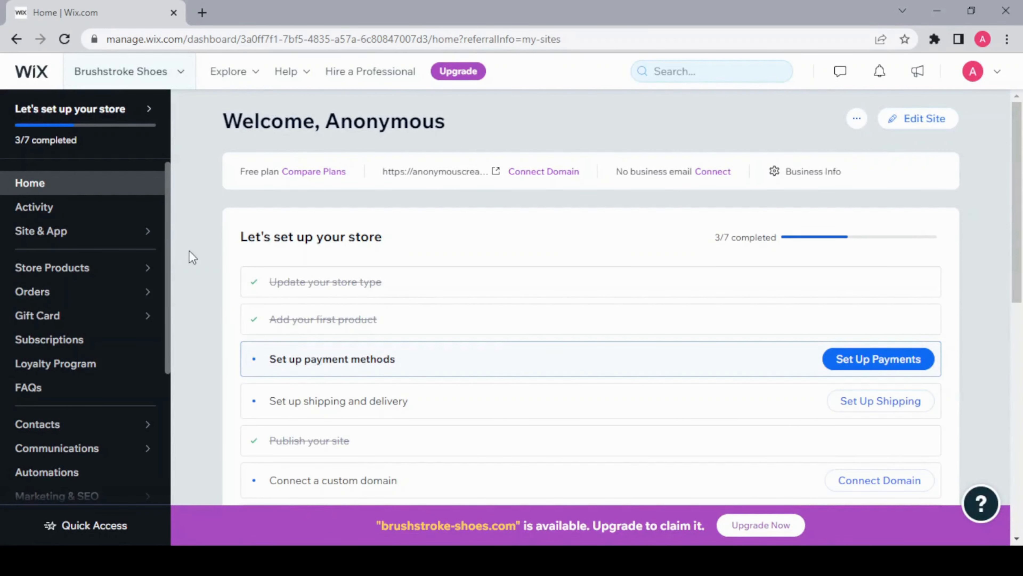
Open the Email Marketing tools of the Brushstroke Shoes site
left_click_drag(167, 247, 172, 313)
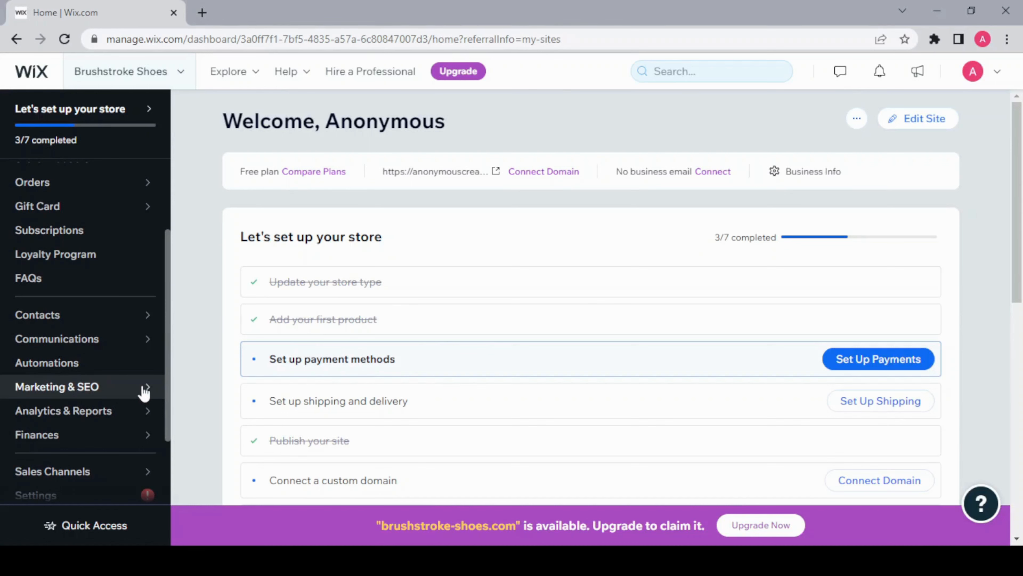
mouse_move(144, 391)
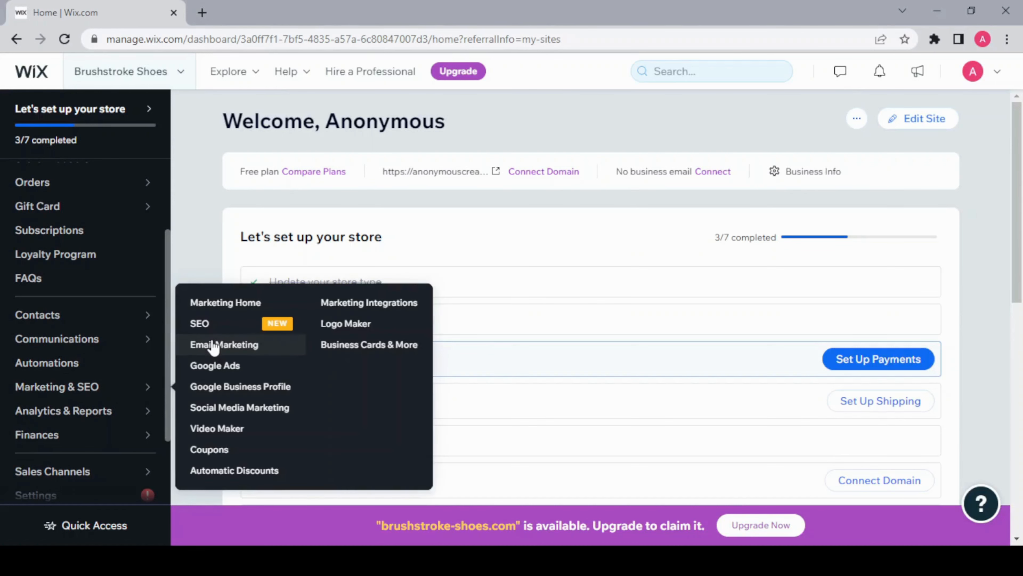
left_click(214, 345)
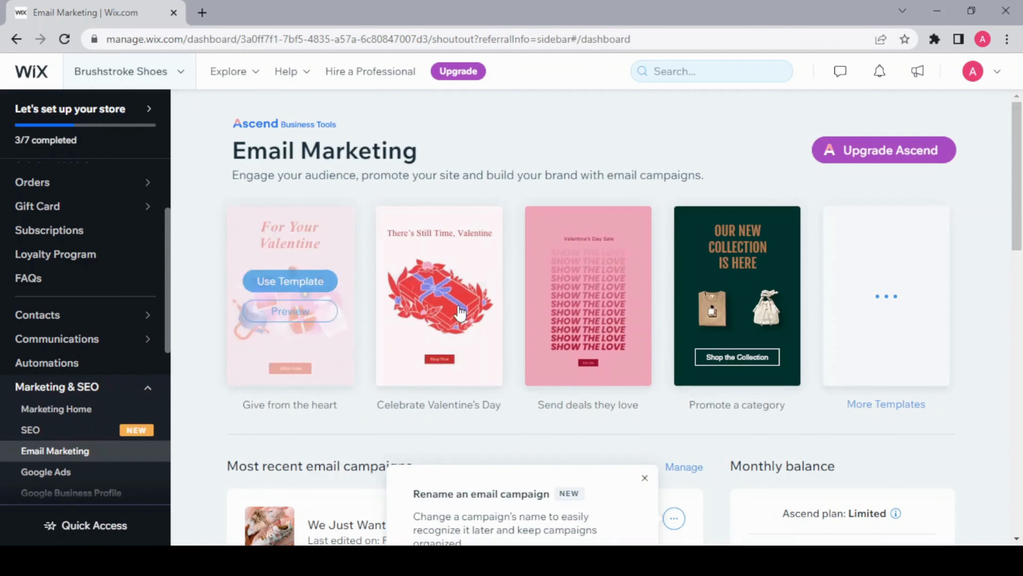
mouse_move(465, 314)
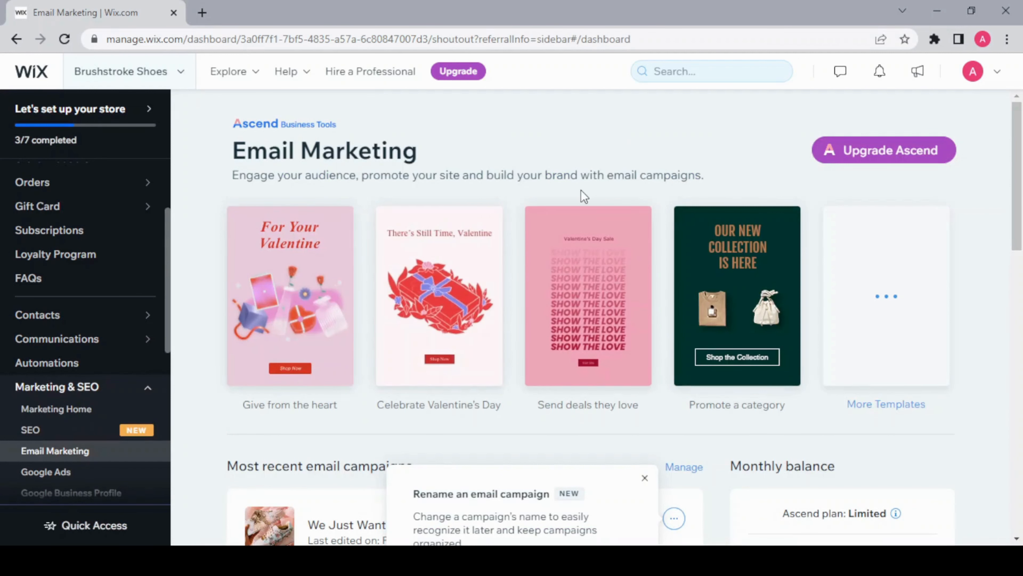
Browse the full set of email campaign templates and start a campaign from the "20% off your next purchase" coupon template
left_click(886, 310)
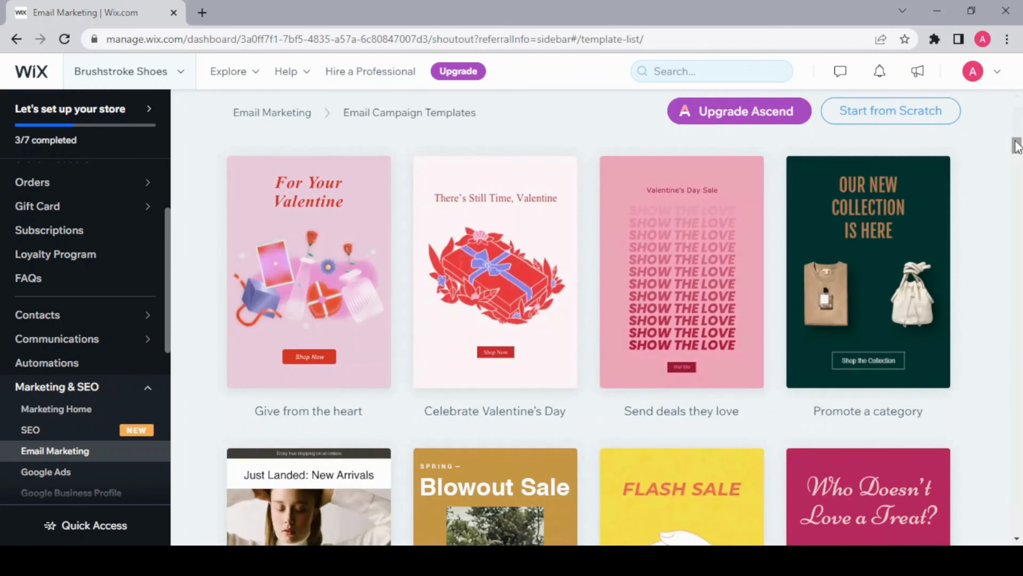
left_click_drag(1016, 146, 1018, 249)
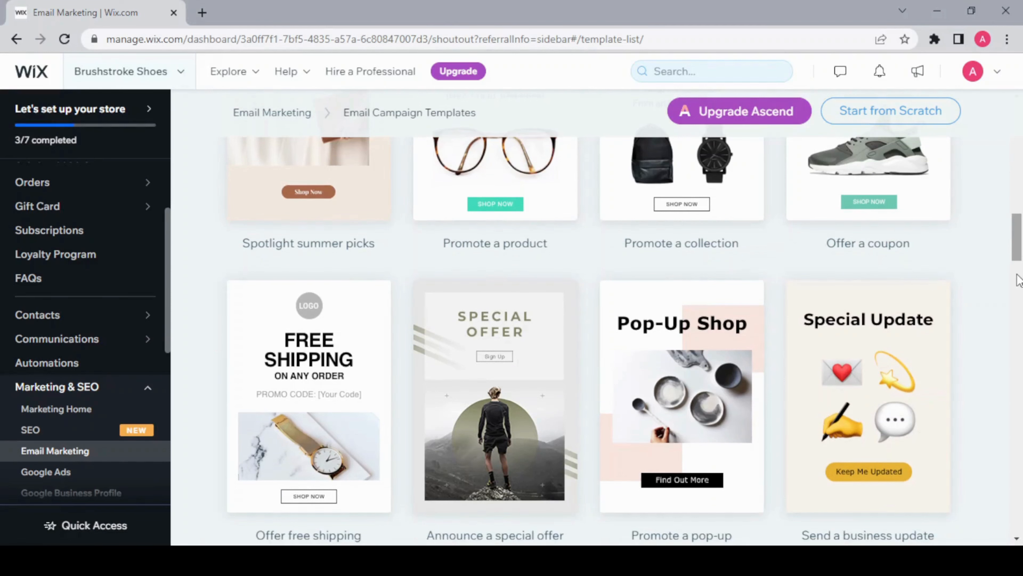
left_click(1018, 264)
left_click_drag(1018, 250, 1011, 192)
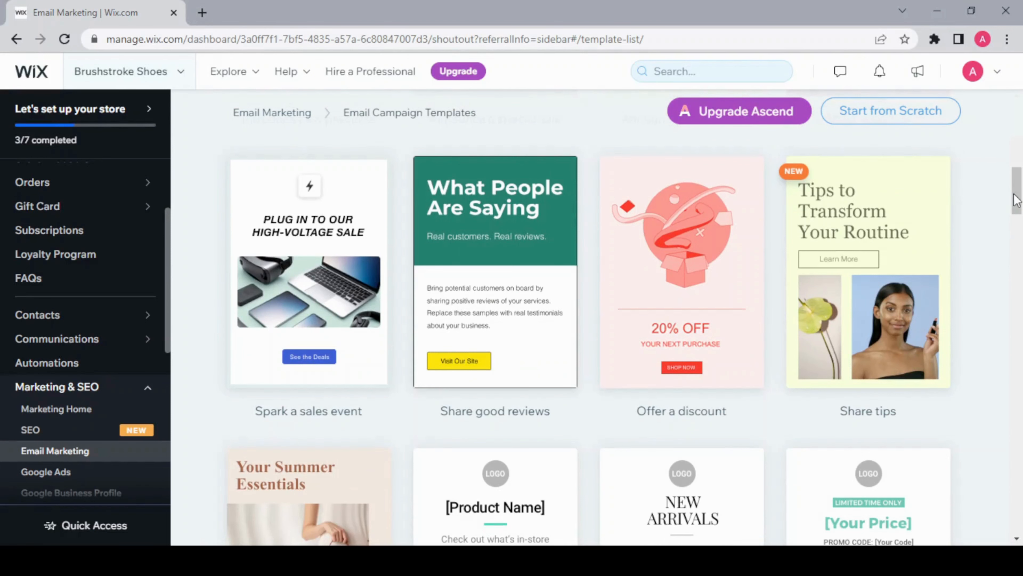
left_click(1019, 218)
left_click_drag(1020, 217, 1012, 262)
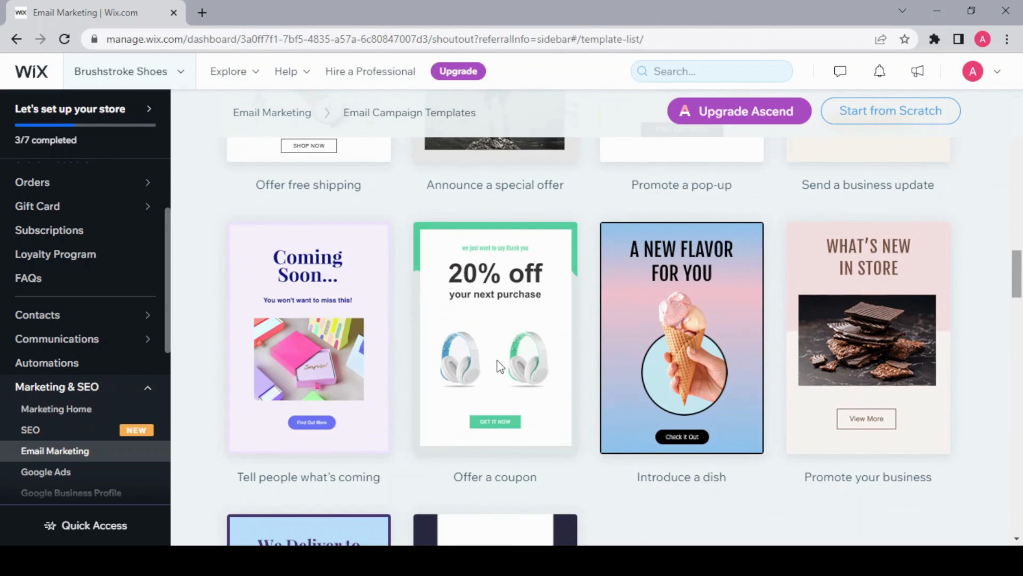
mouse_move(480, 362)
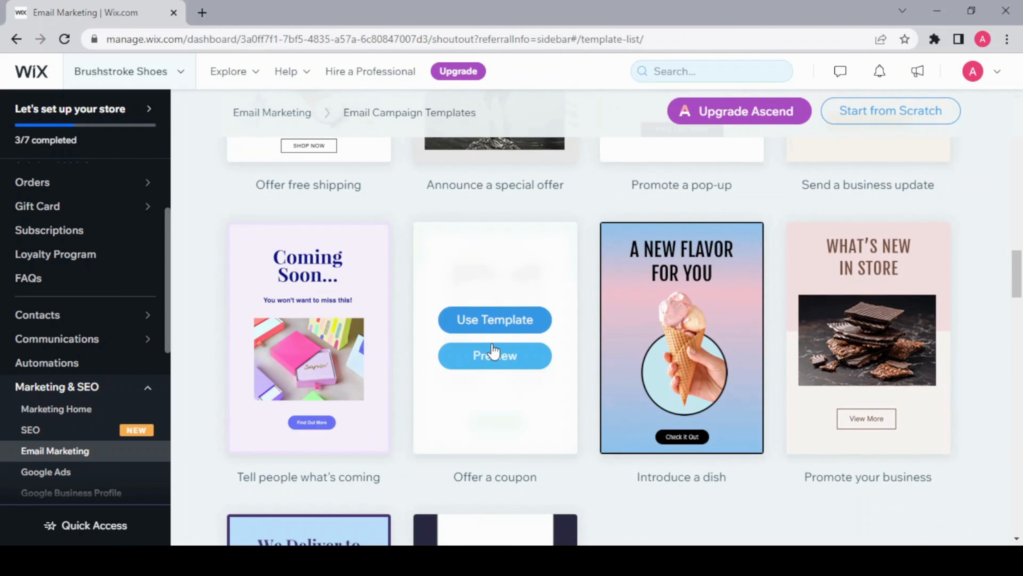
left_click(491, 320)
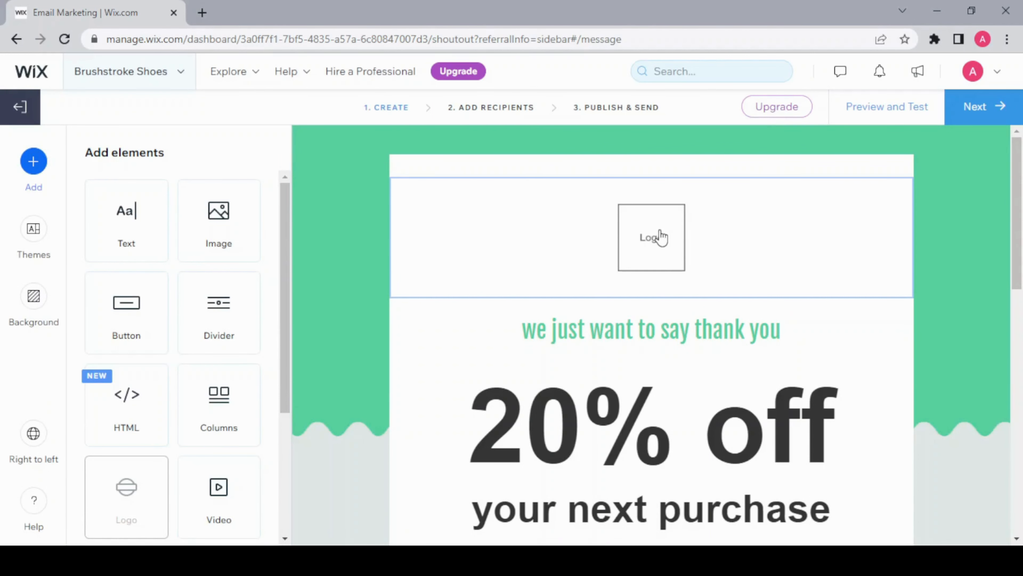
Delete the logo placeholder from the top of the email
left_click(486, 211)
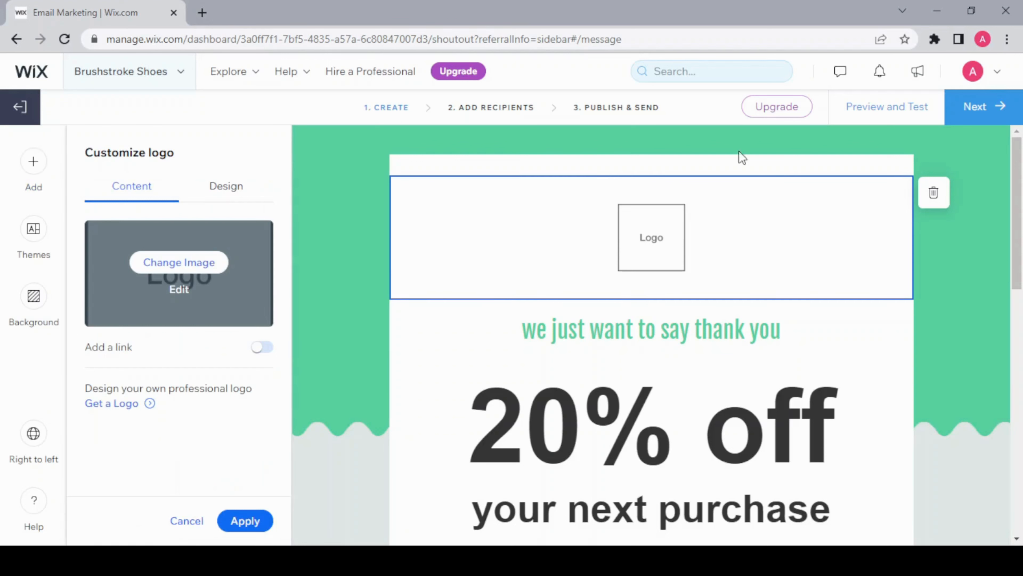
left_click(933, 196)
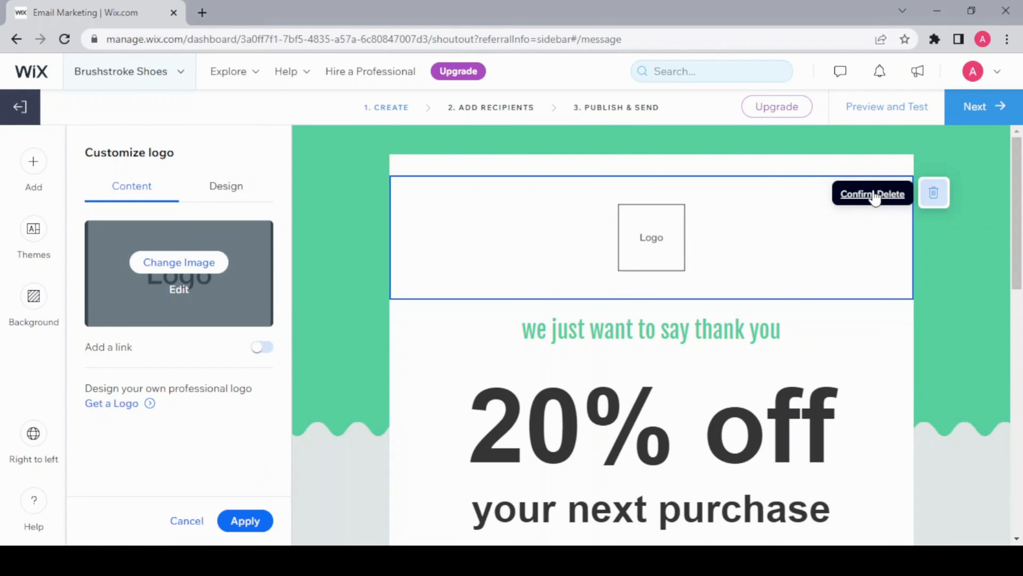
left_click(875, 197)
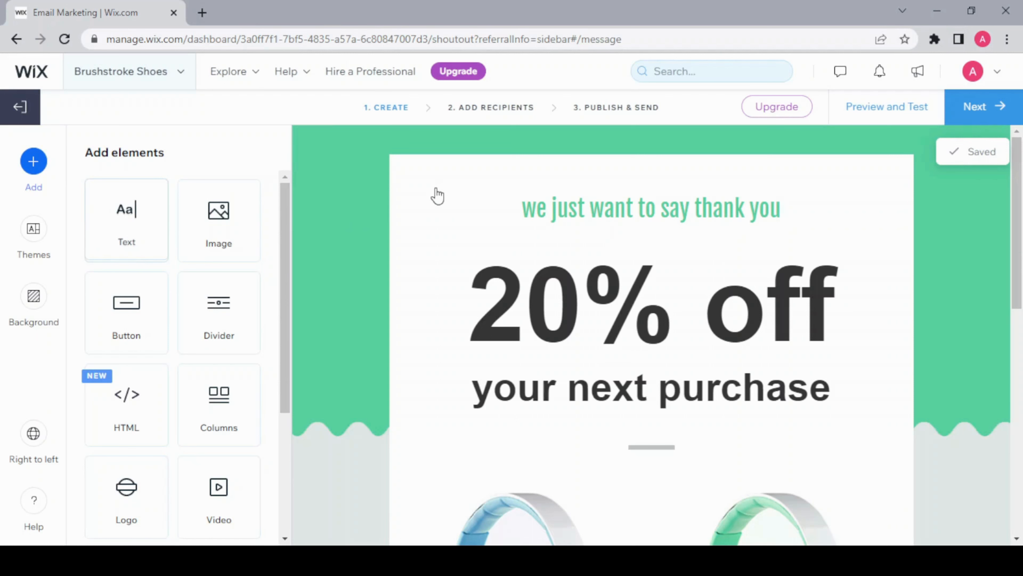
Add a text element above the thank-you line and set its font to Fredericka The Great
left_click_drag(438, 197, 732, 222)
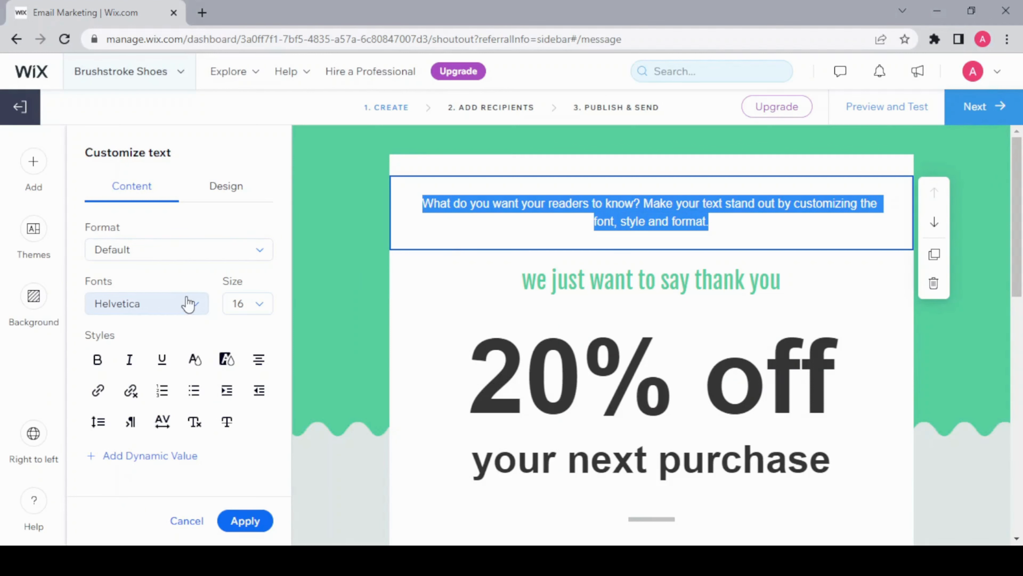
left_click(198, 305)
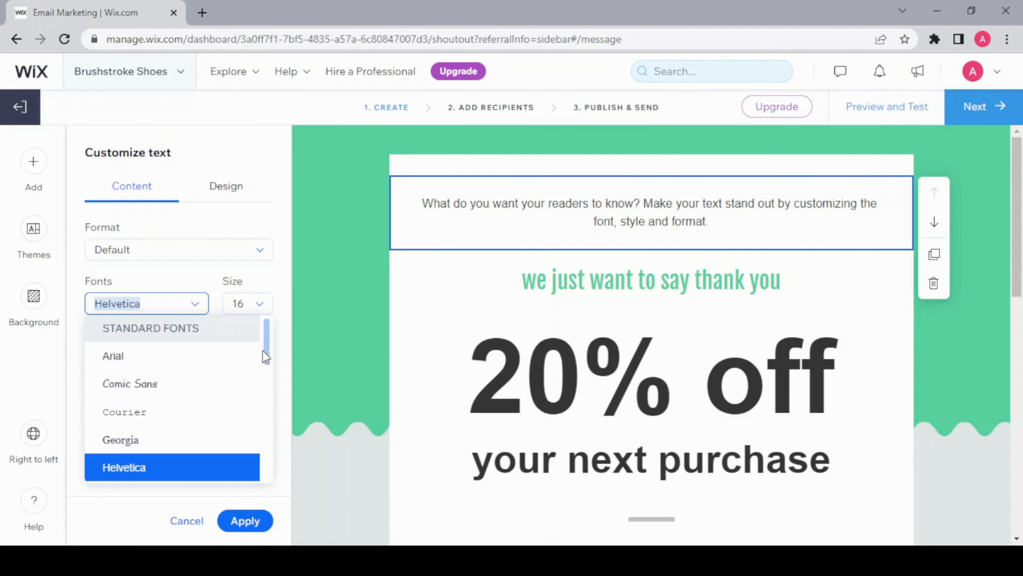
left_click_drag(267, 354, 259, 394)
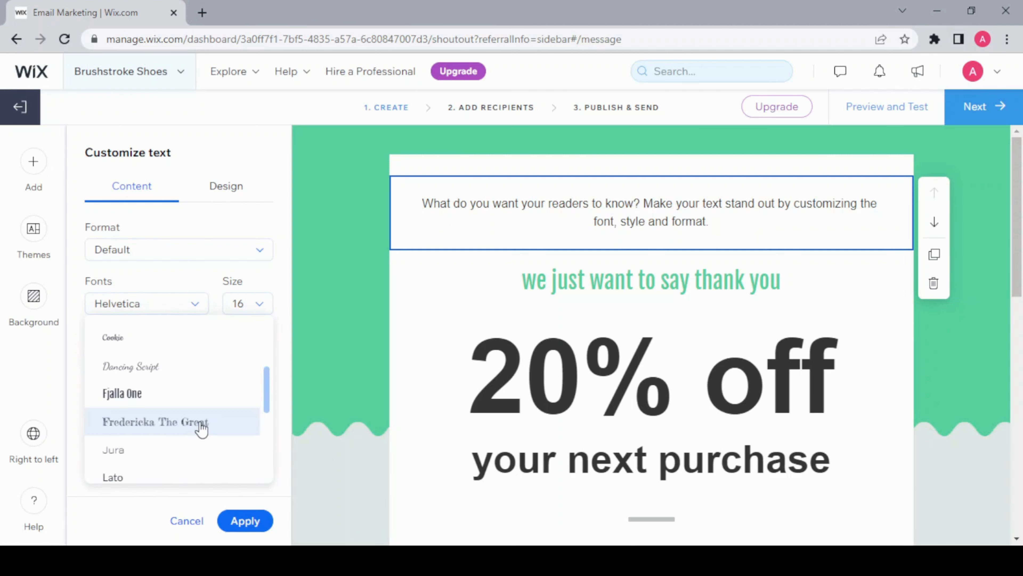
left_click(241, 429)
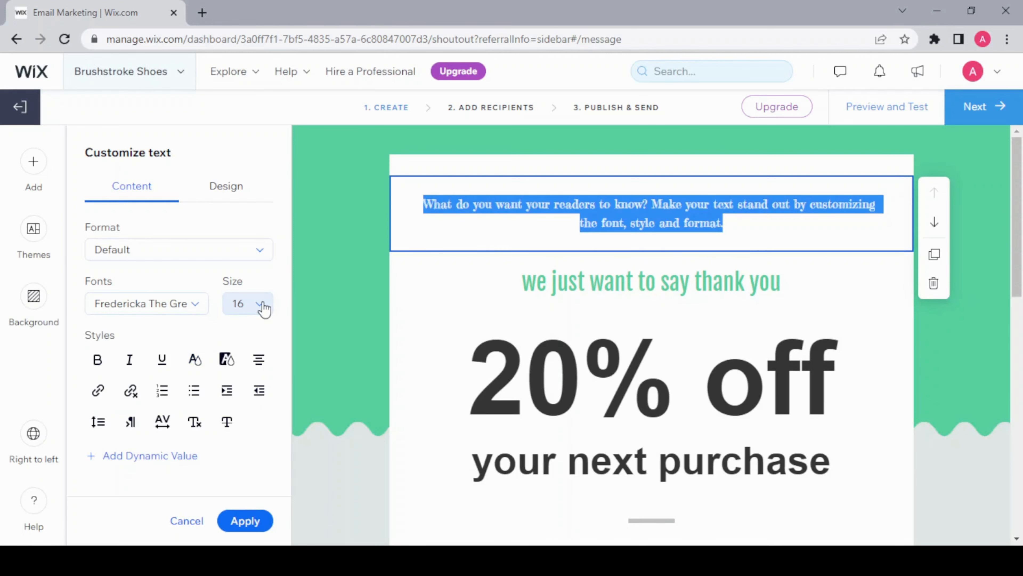
Set the new text element to size 18 and Medium Heading format, with the wording "Brushstroke Shoes"
left_click(264, 308)
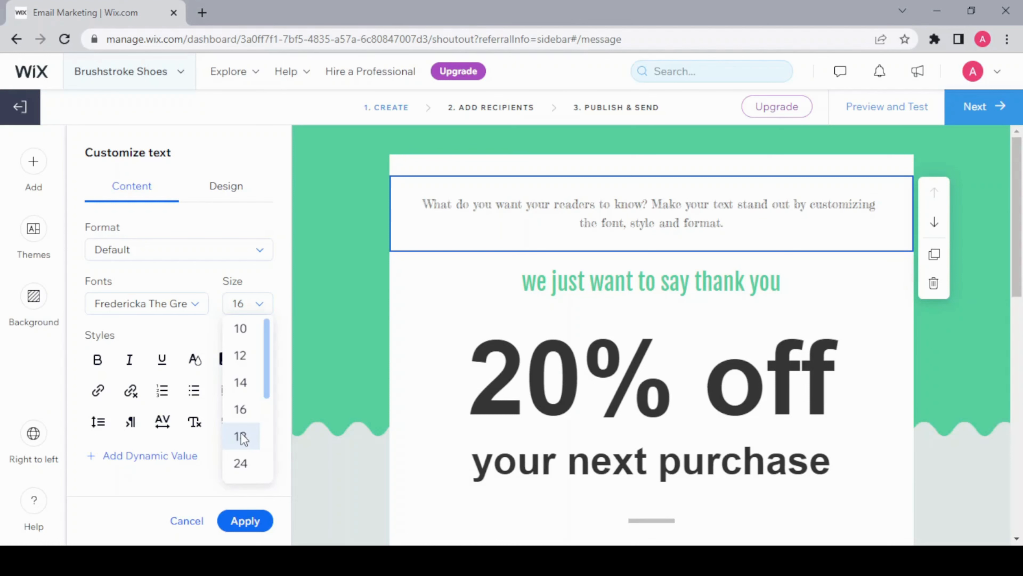
left_click(241, 436)
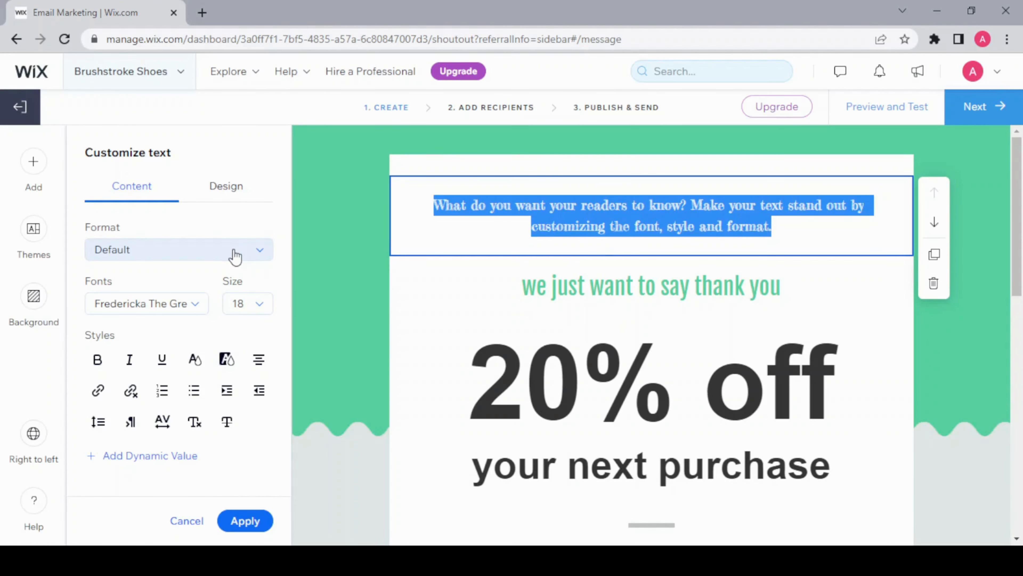
left_click(236, 257)
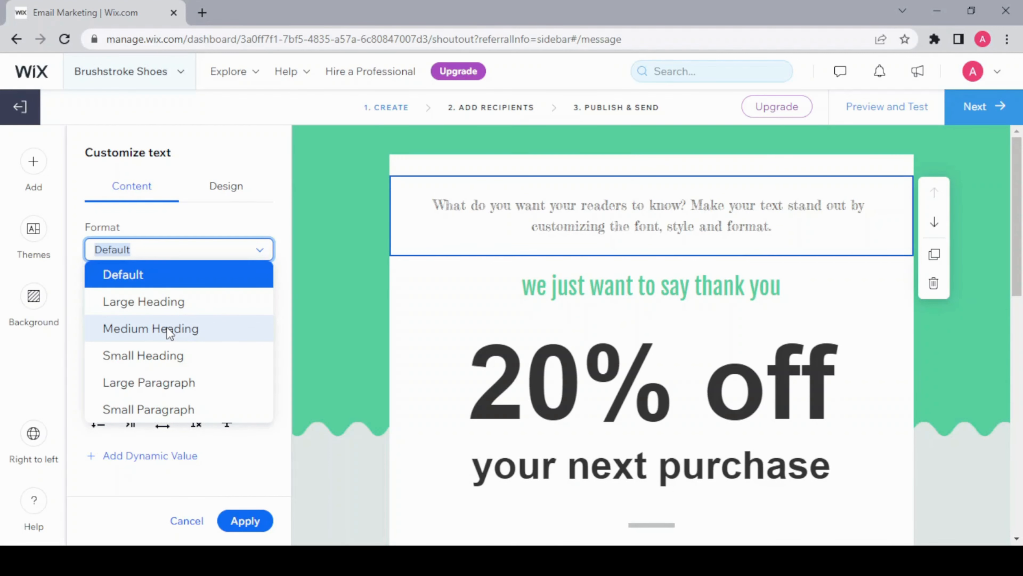
left_click(167, 328)
Replace the thank-you line with "We're glad to have you here and to show our generosity towards you , We're offering"
left_click_drag(1018, 218, 1017, 246)
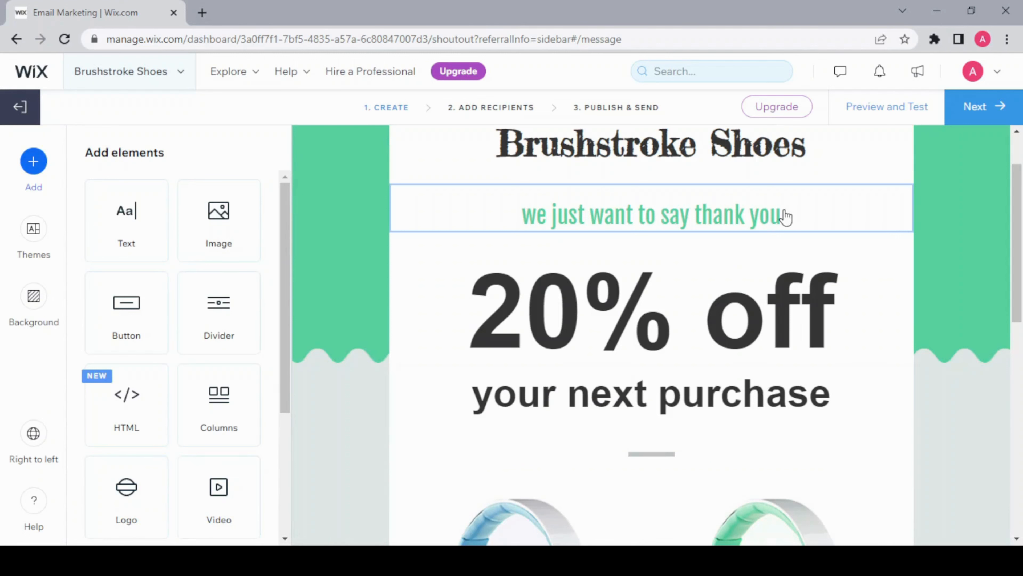
left_click(786, 218)
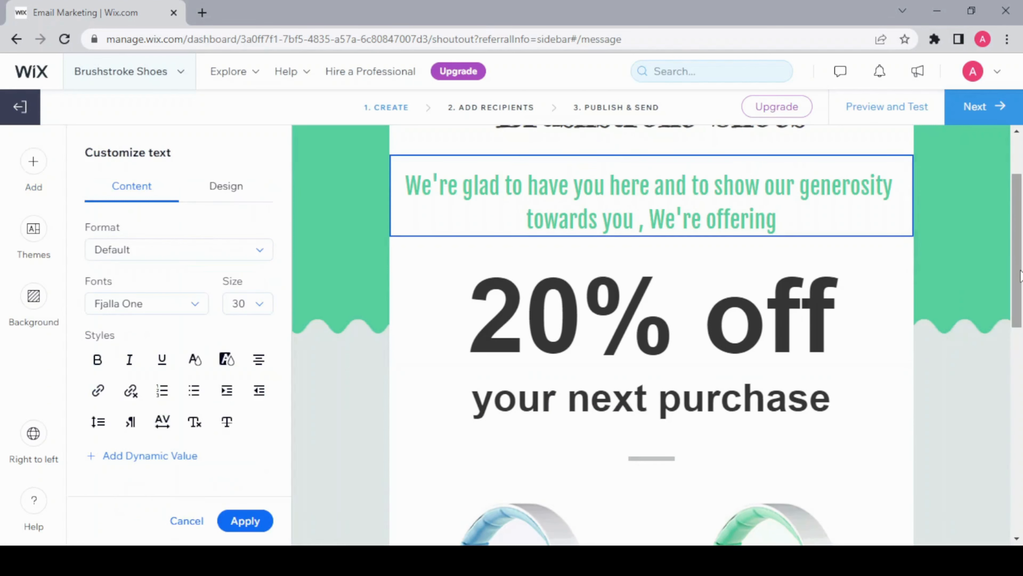
left_click(995, 266)
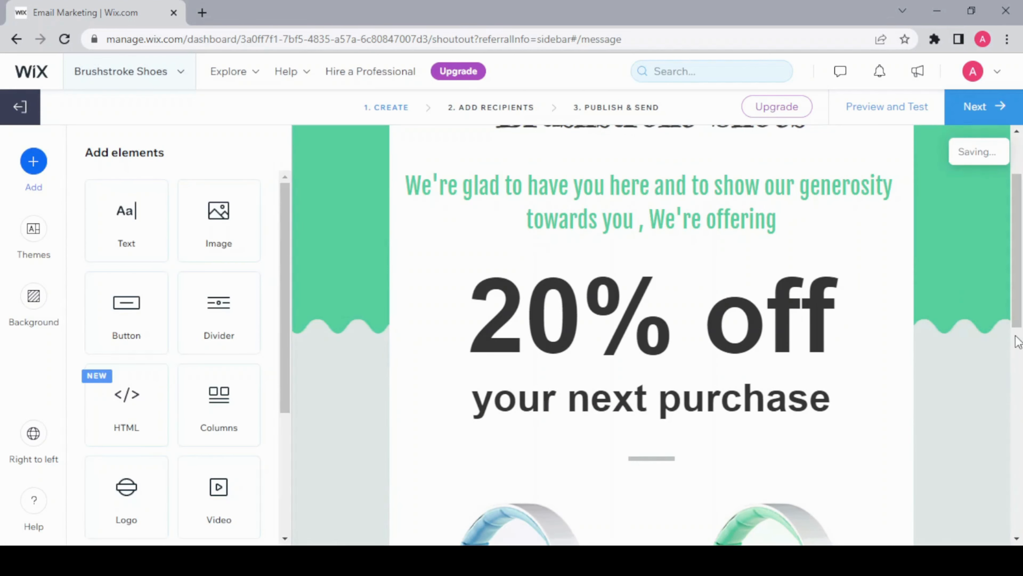
Replace the green headphones image with the sneaker picture _edited.jpg from the site files
left_click_drag(1017, 316, 1017, 403)
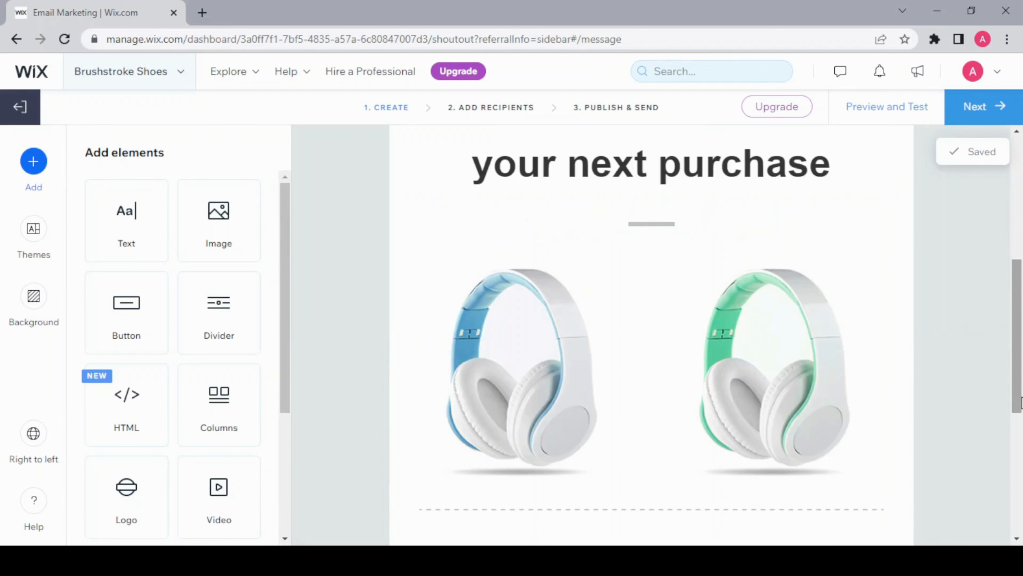
left_click(787, 417)
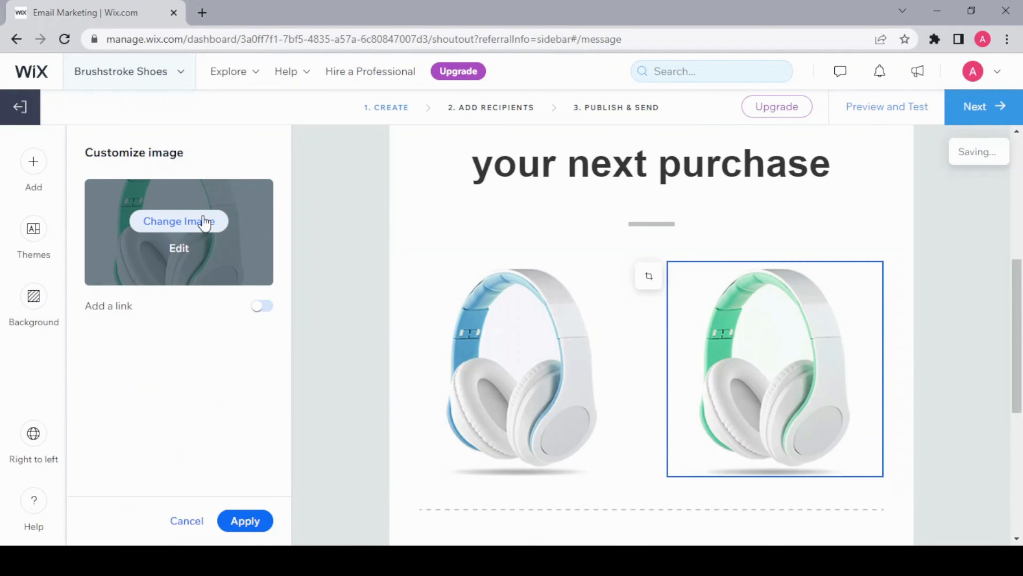
left_click(206, 222)
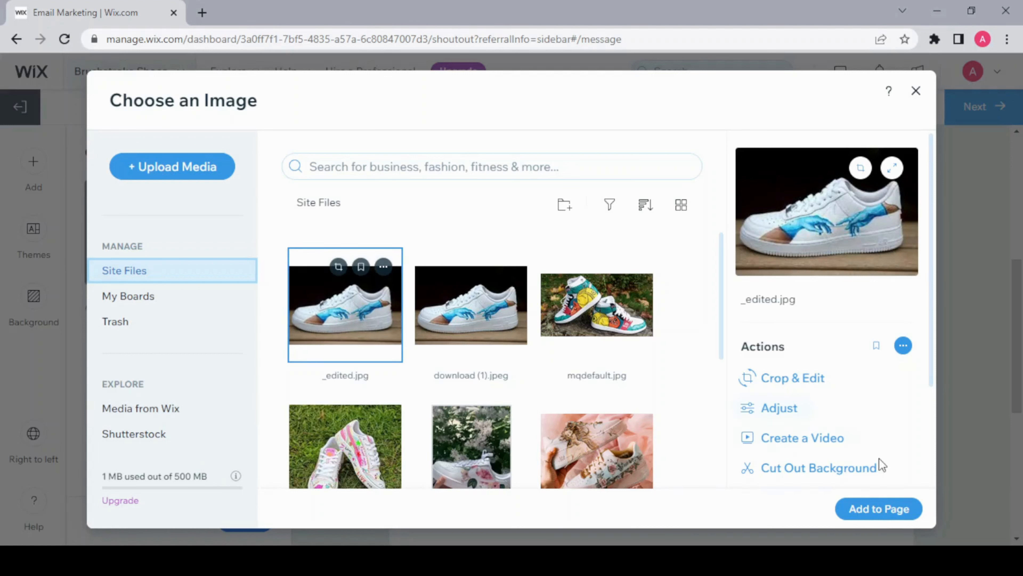
left_click(860, 511)
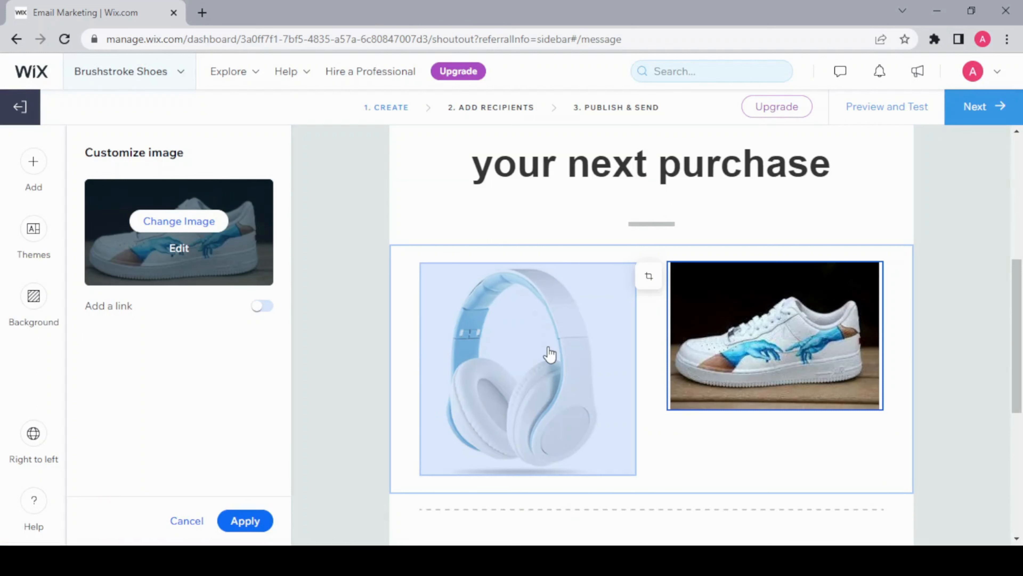
Replace the blue headphones image with the pink floral sneaker picture from the site files
left_click(548, 395)
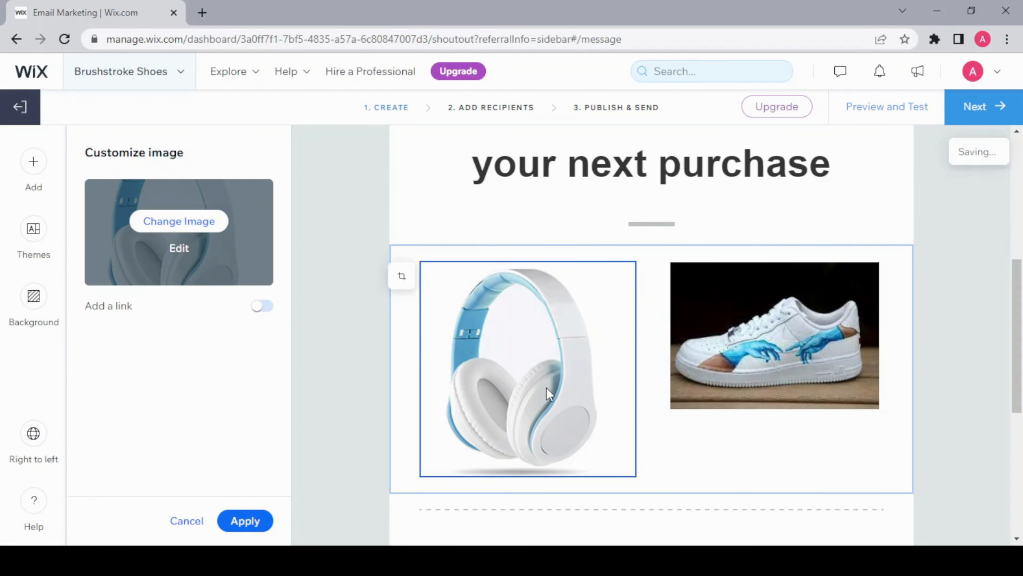
left_click(180, 221)
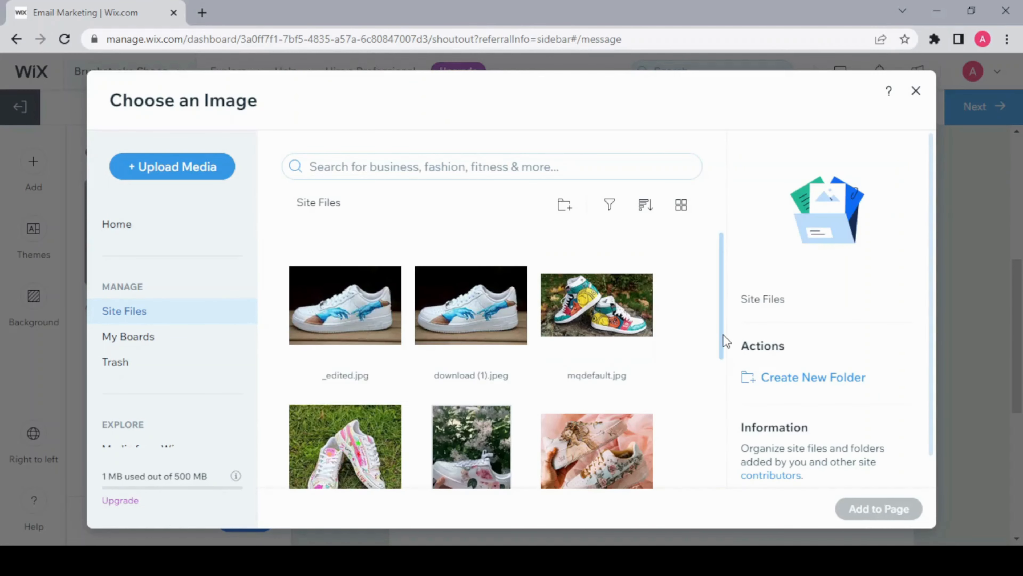
scroll(624, 383, "down", 2)
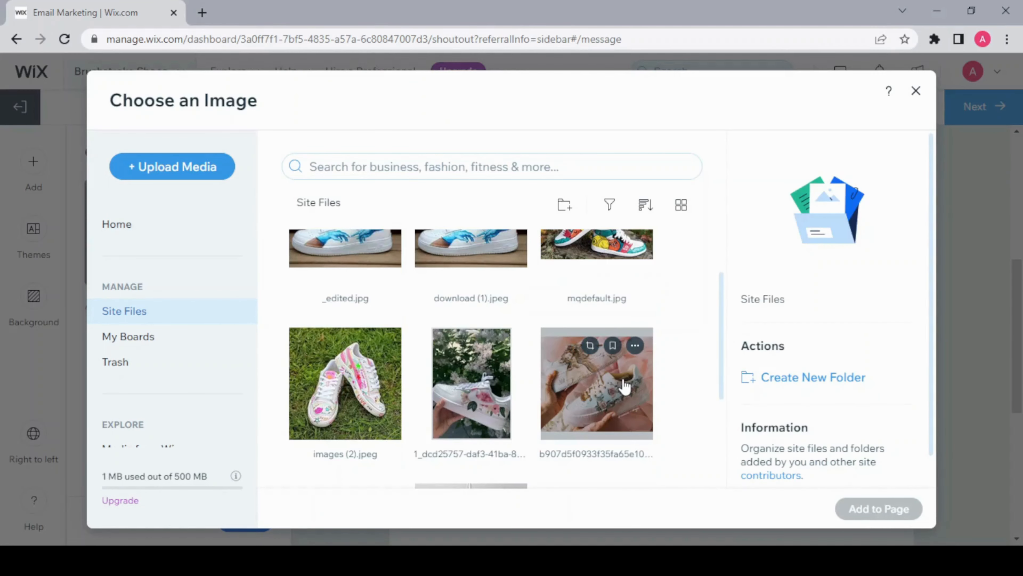
left_click(624, 384)
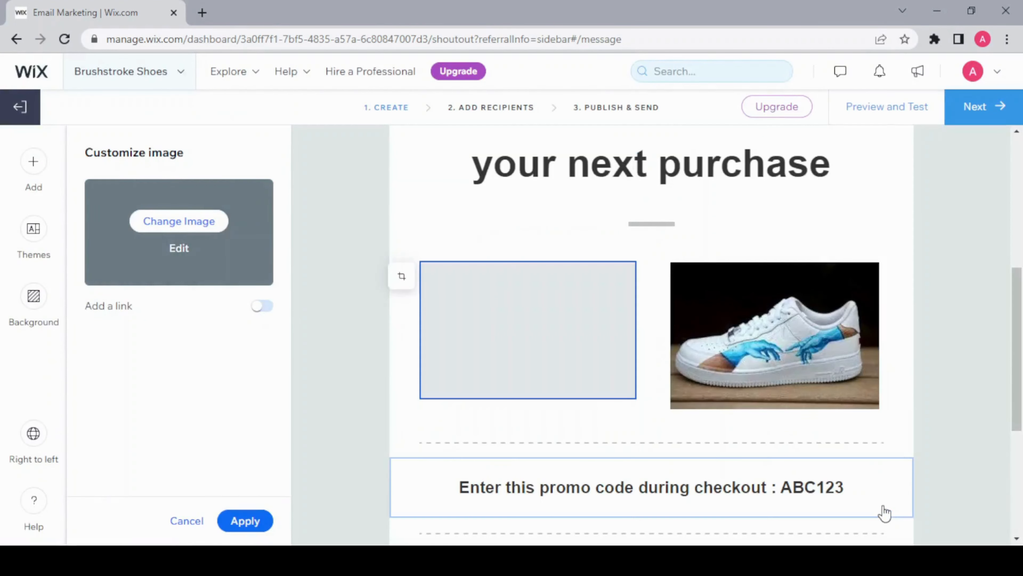
scroll(745, 308, "down", 5)
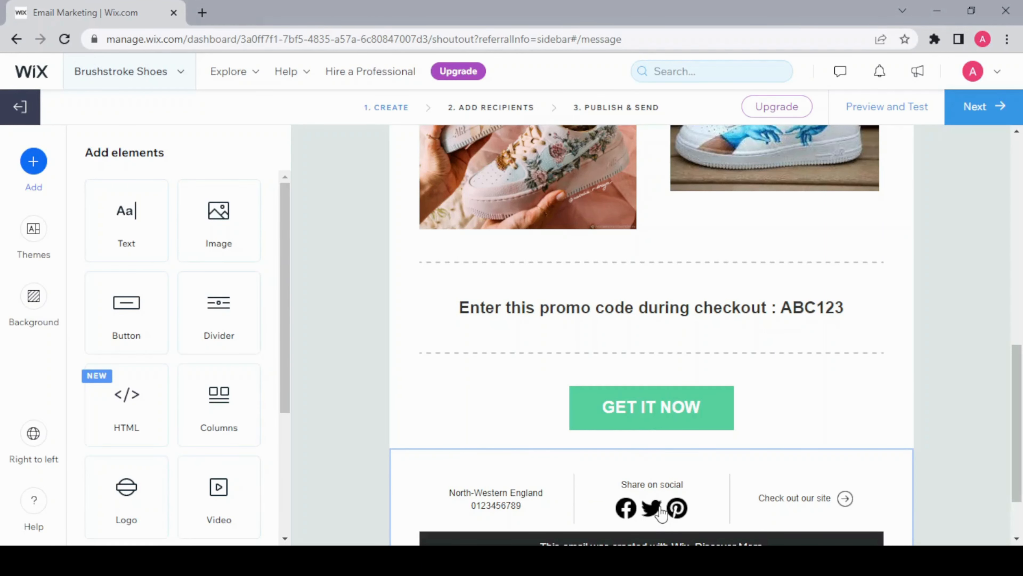
Apply the Craft theme to the email
left_click_drag(1018, 451, 1019, 244)
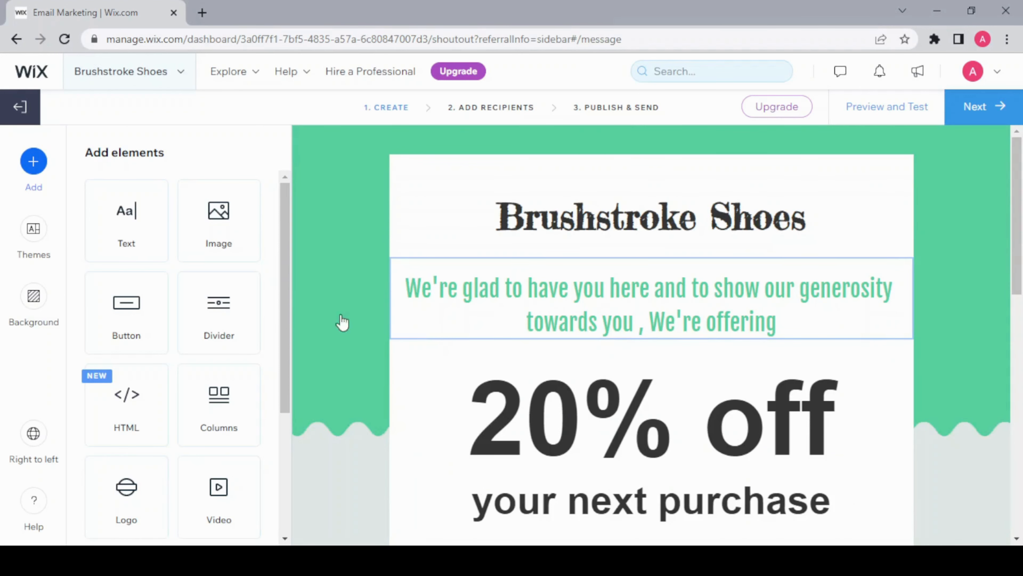
left_click(29, 248)
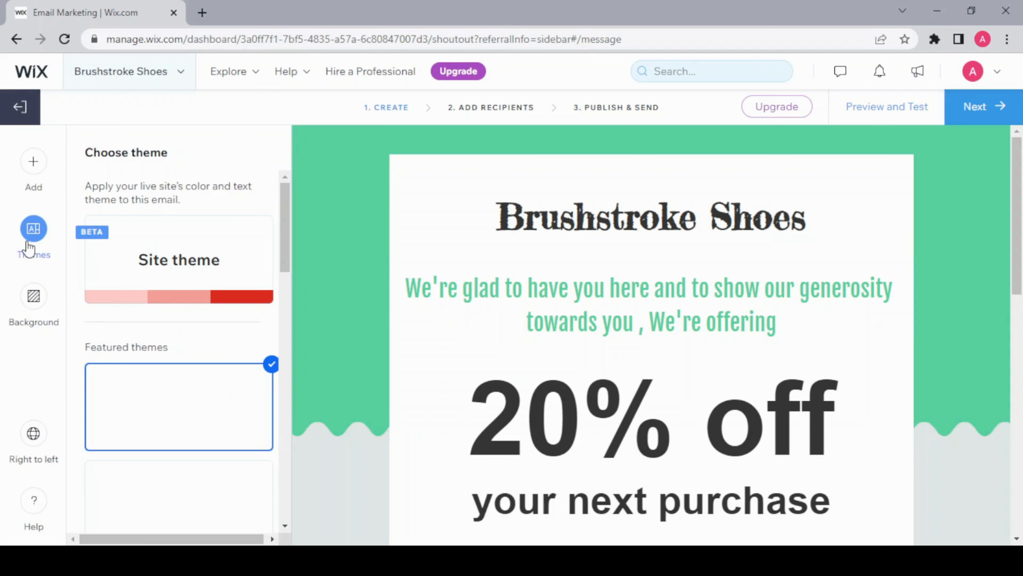
left_click_drag(284, 250, 280, 428)
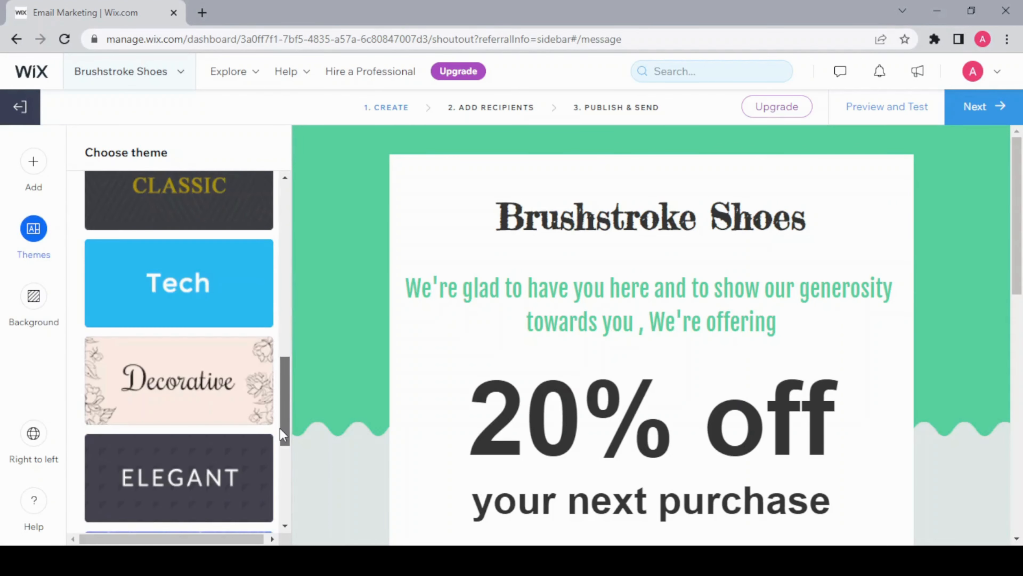
scroll(280, 428, "up", 1)
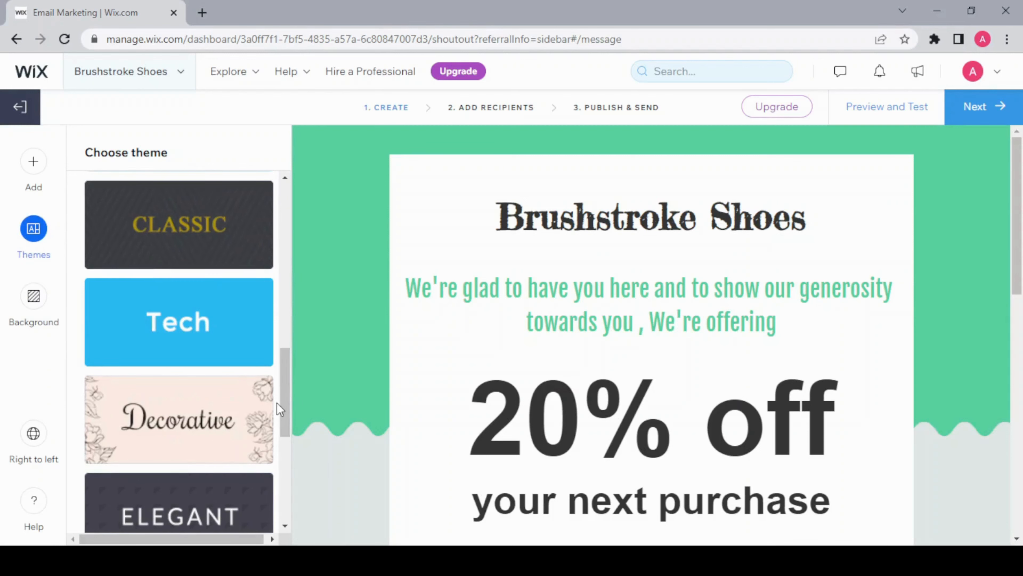
left_click_drag(283, 403, 287, 449)
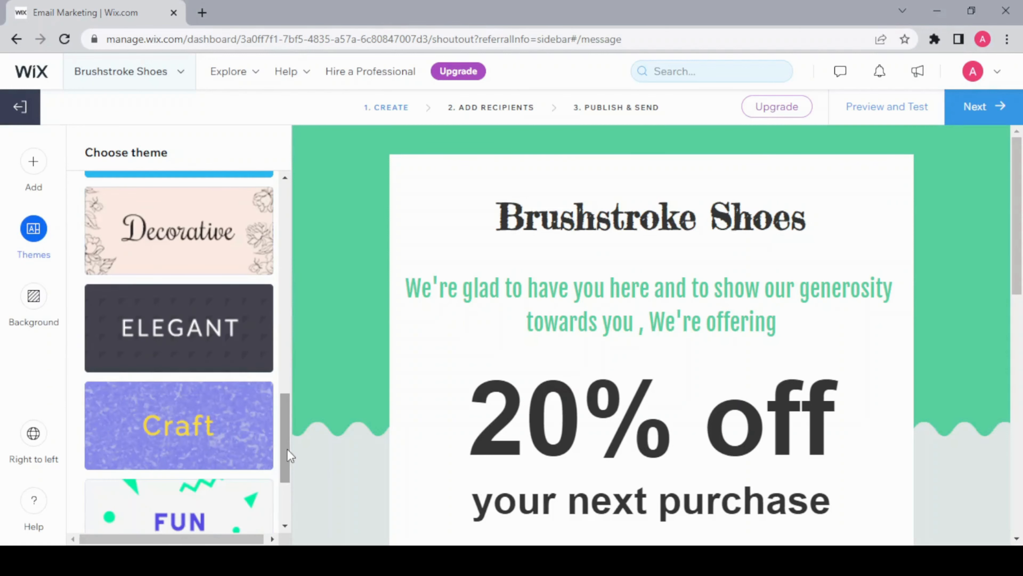
left_click(184, 430)
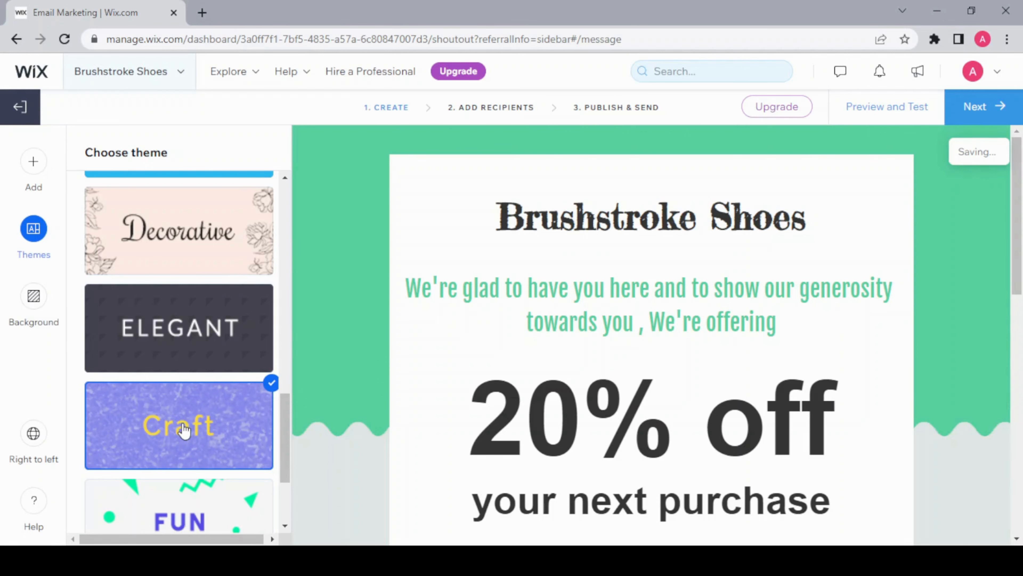
left_click_drag(1018, 265, 1016, 209)
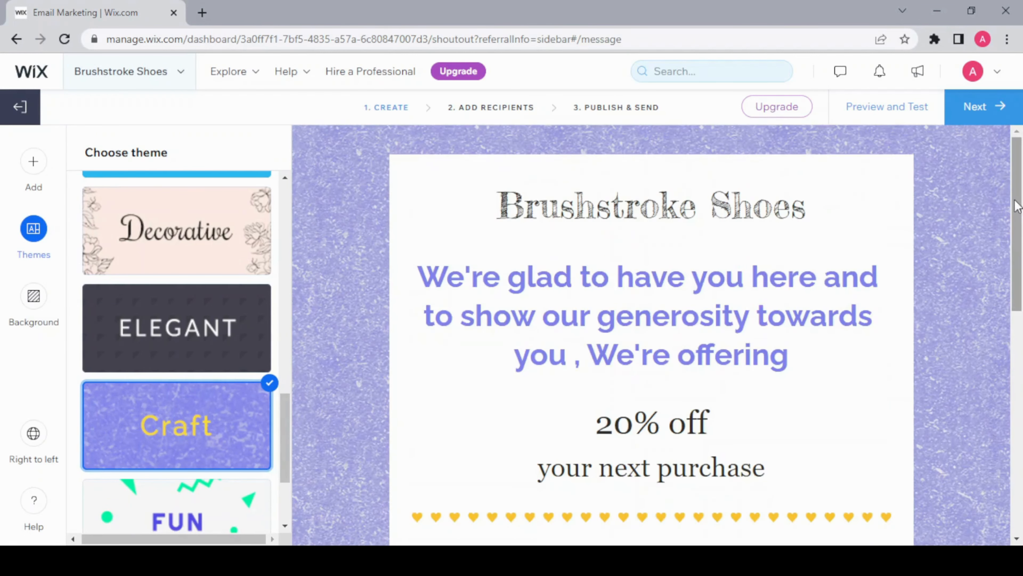
Preview how the email will look live on desktop and return to editing
left_click(888, 108)
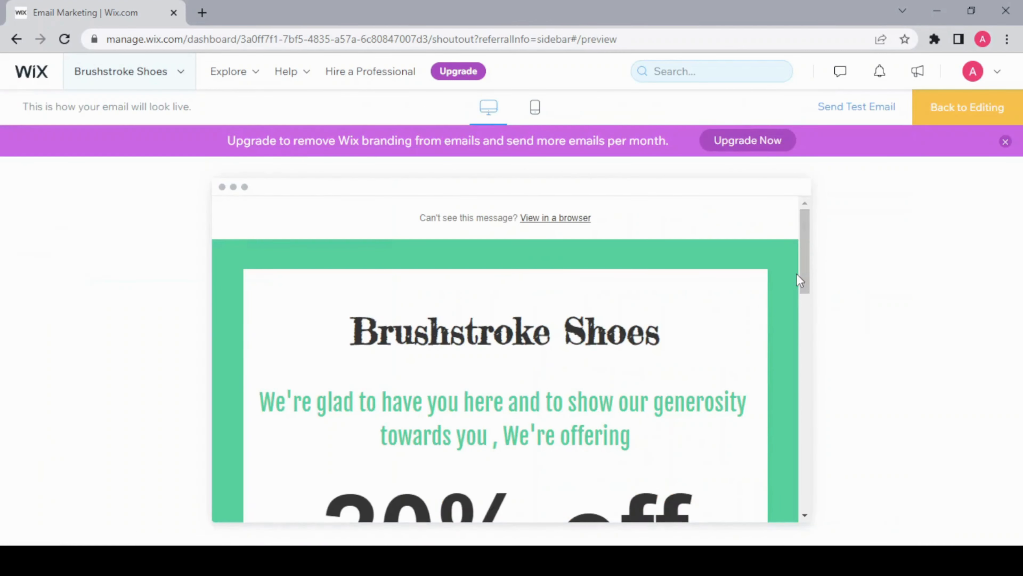
mouse_move(804, 272)
left_mouse_down()
mouse_move(813, 462)
mouse_move(804, 489)
mouse_move(800, 299)
mouse_move(810, 274)
left_mouse_up()
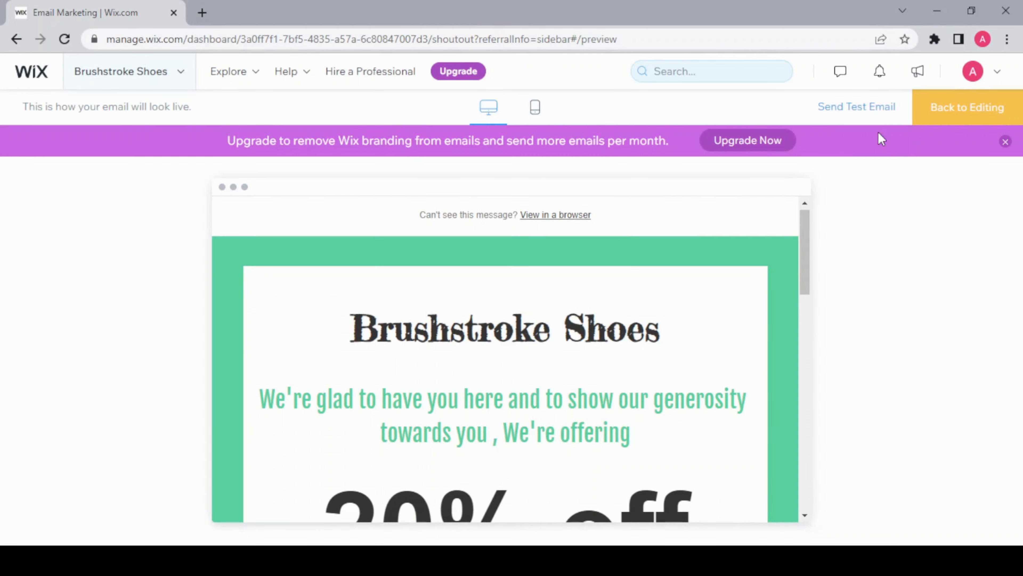
left_click(961, 108)
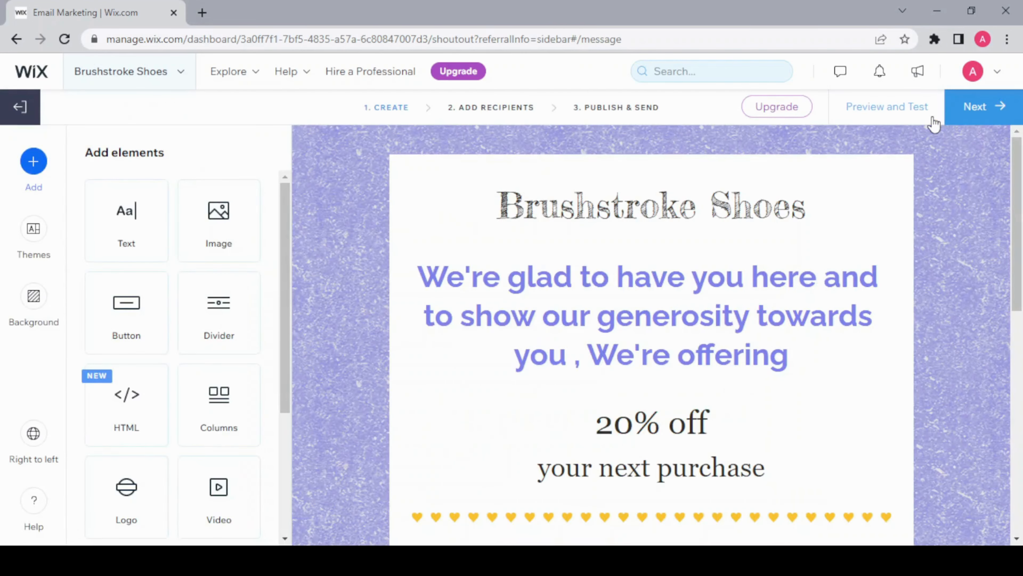
Keep the All label as the campaign's recipients and set the sender's from name to "Brushstroke Shoes"
left_click(987, 109)
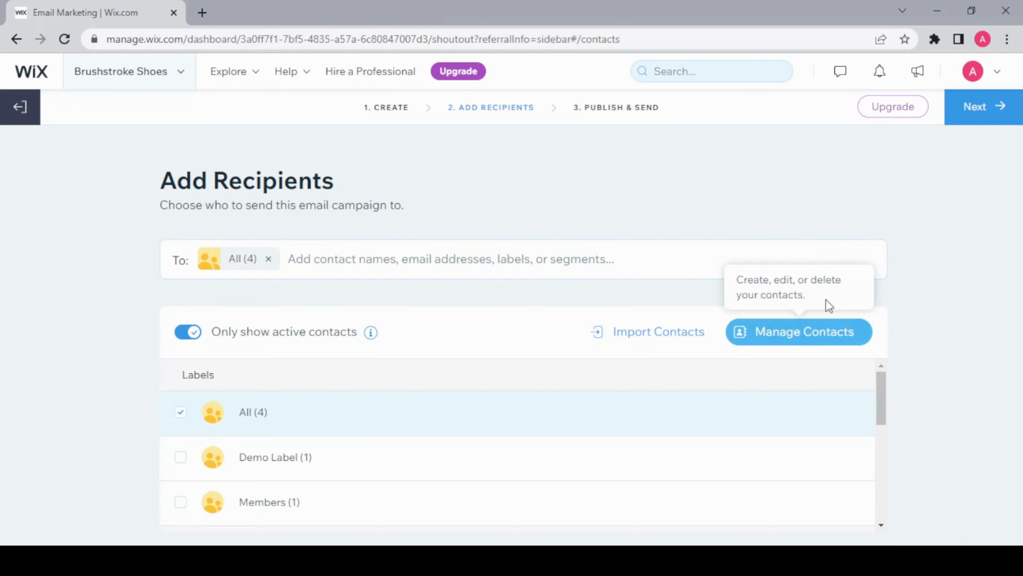
left_click(998, 119)
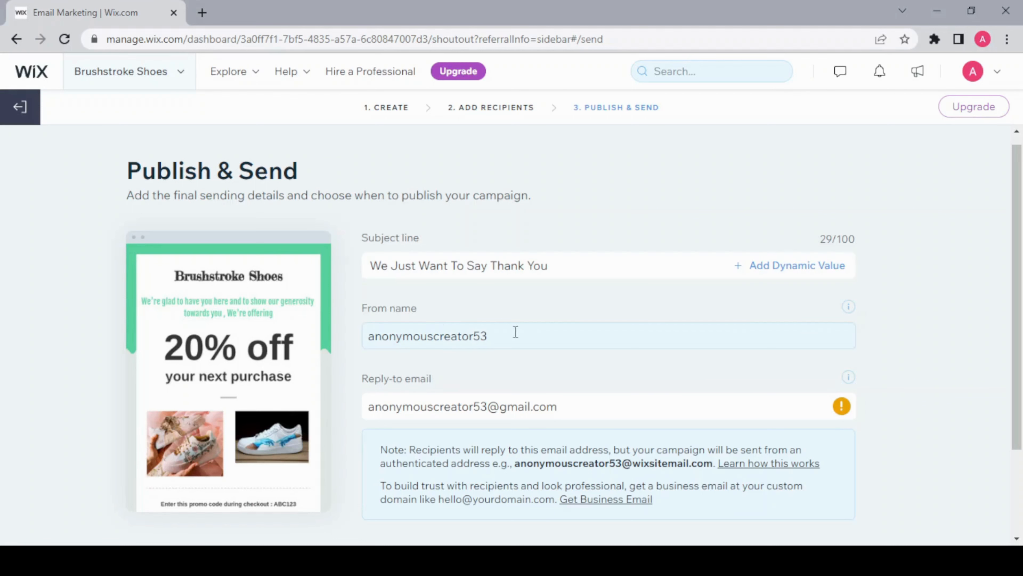
left_click_drag(488, 334, 334, 341)
type("B")
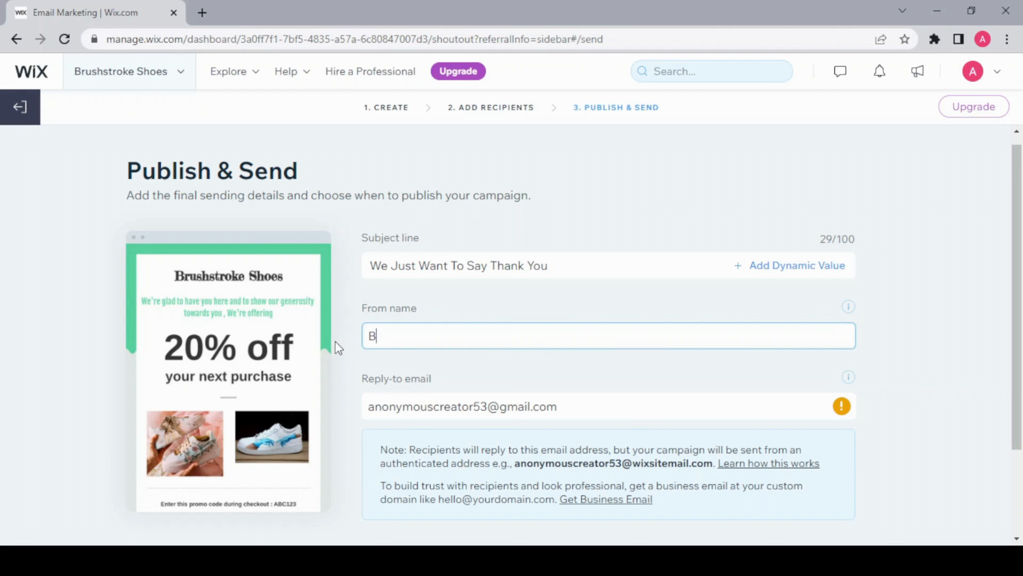
type("rushstroke Shoes")
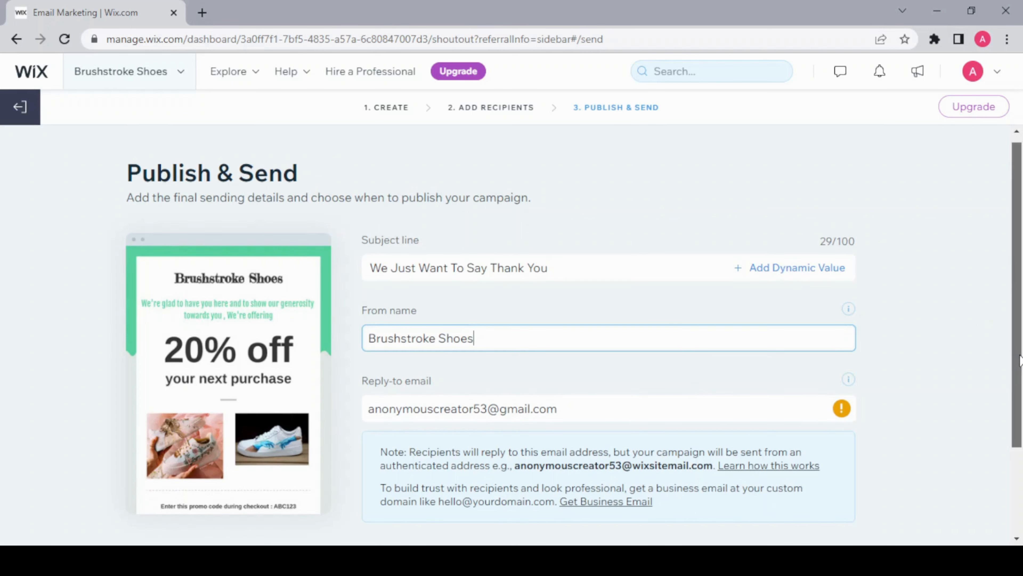
left_click_drag(1020, 359, 1020, 444)
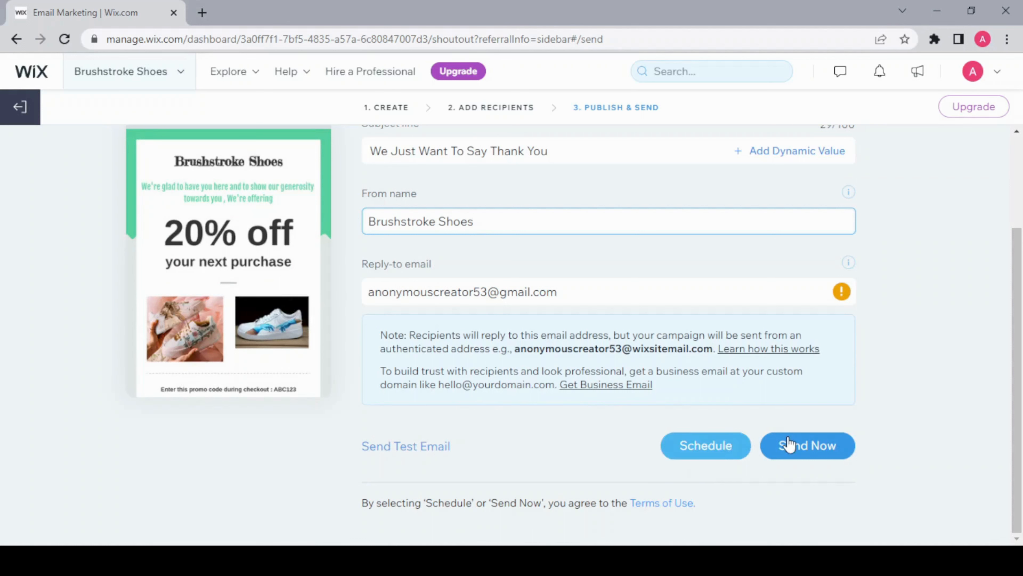
left_click(696, 452)
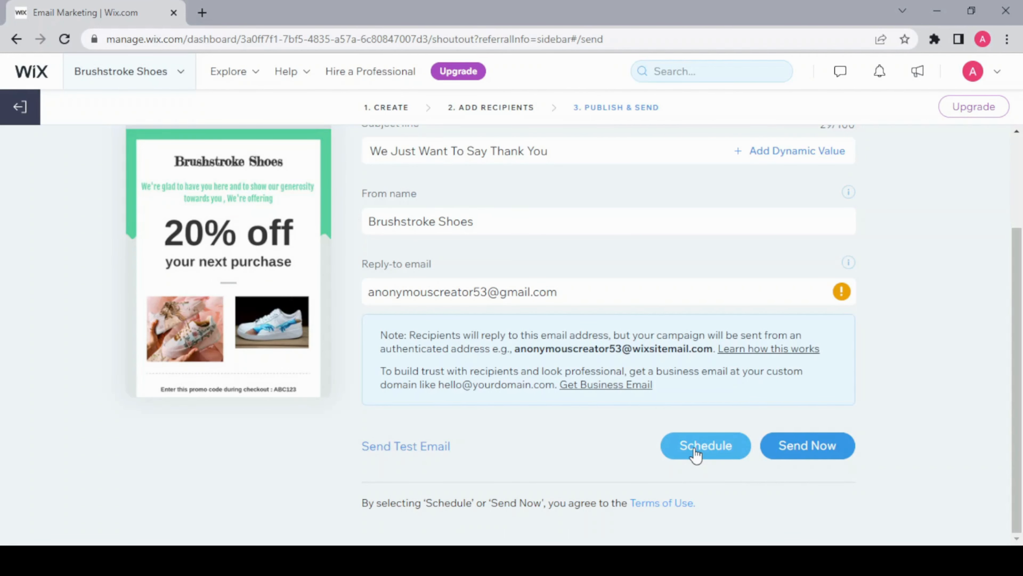
left_click(695, 453)
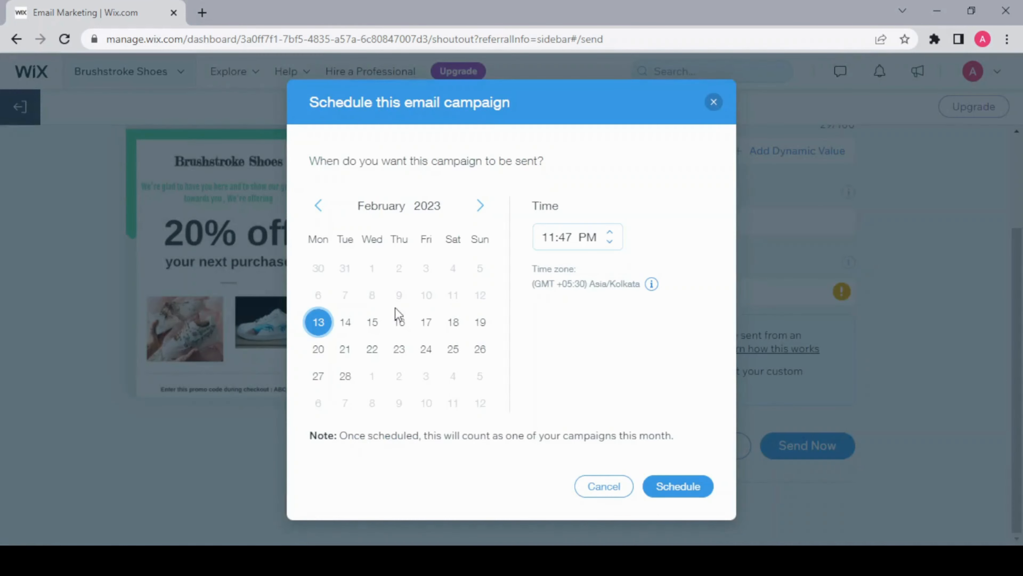
left_click(689, 488)
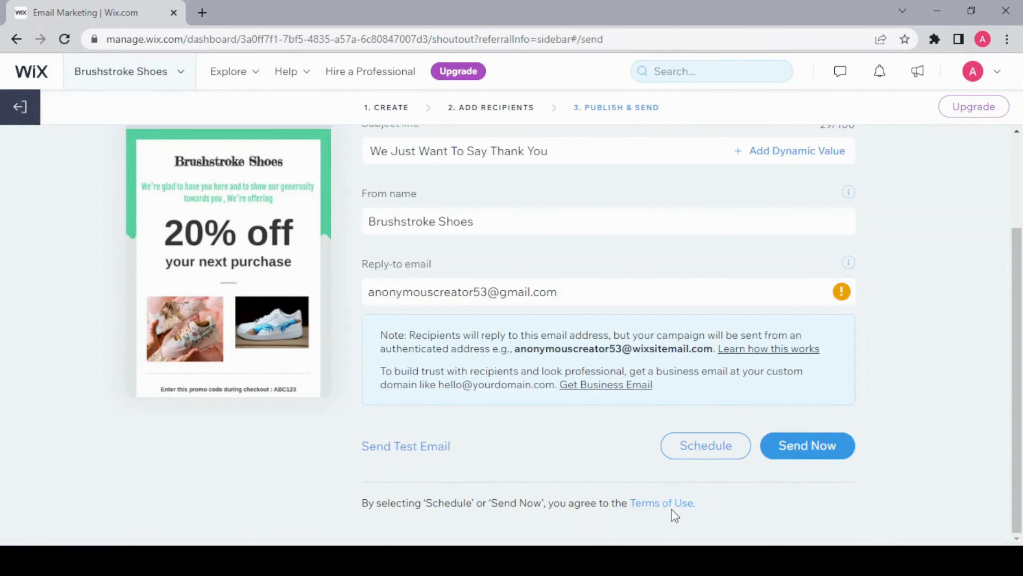
Send the email campaign to its recipients immediately
left_click(802, 448)
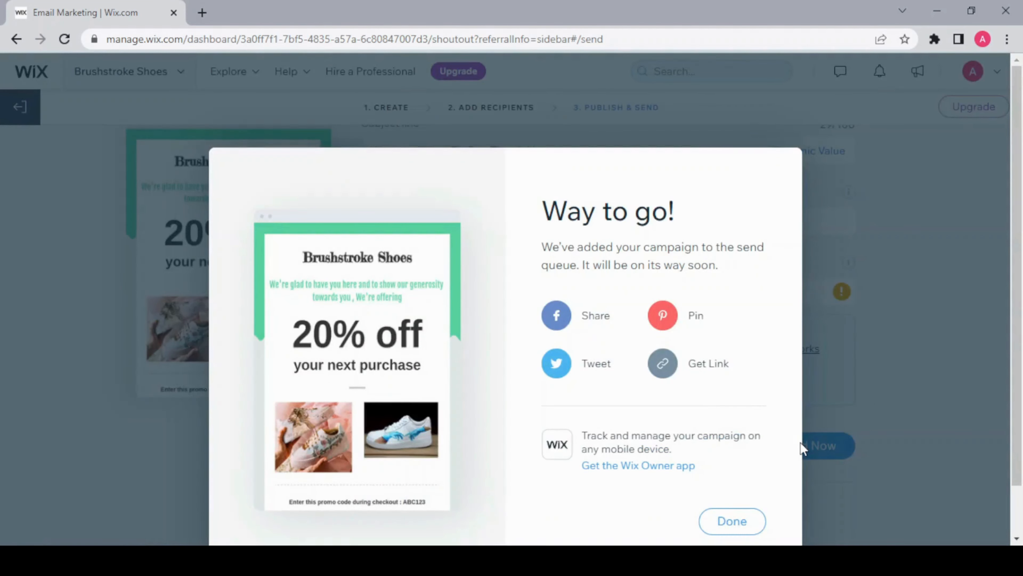